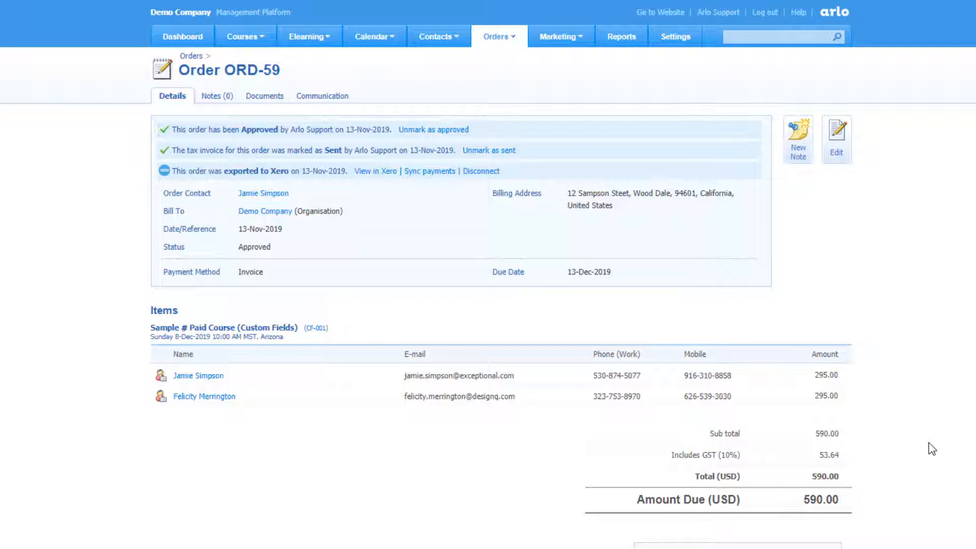
# - Cancel the second registrant's registration on the order and save the changes with both the order contact notification and registrant cancellation email enabled
pyautogui.click(836, 152)
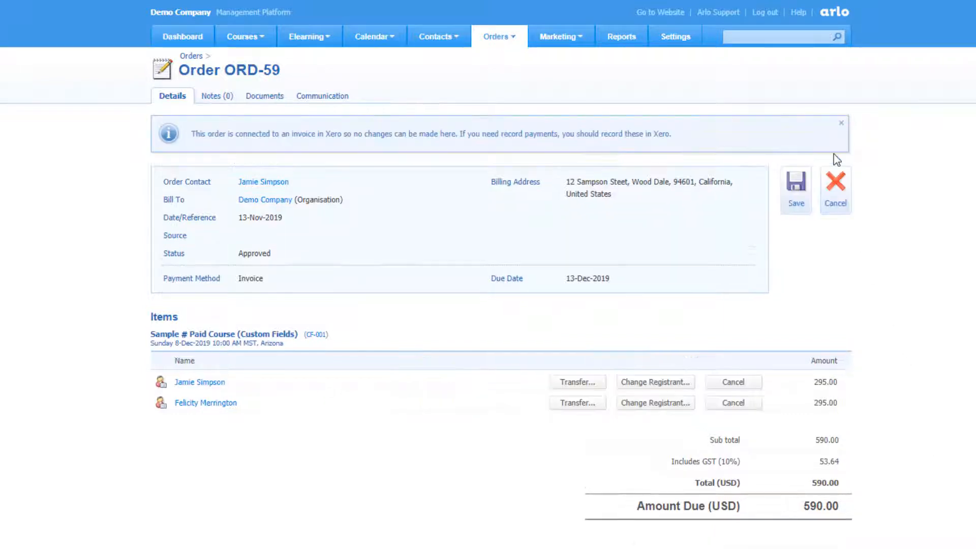
pyautogui.click(732, 403)
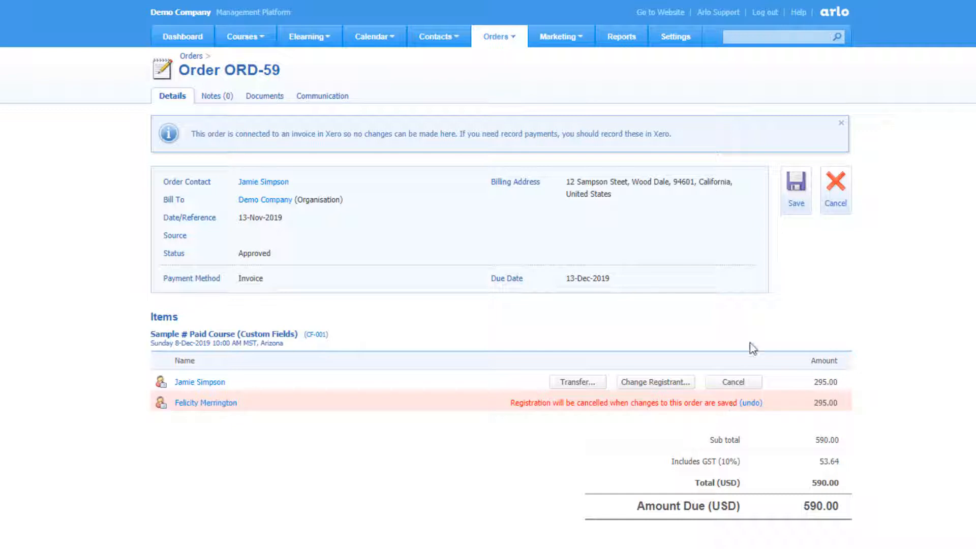
pyautogui.click(794, 207)
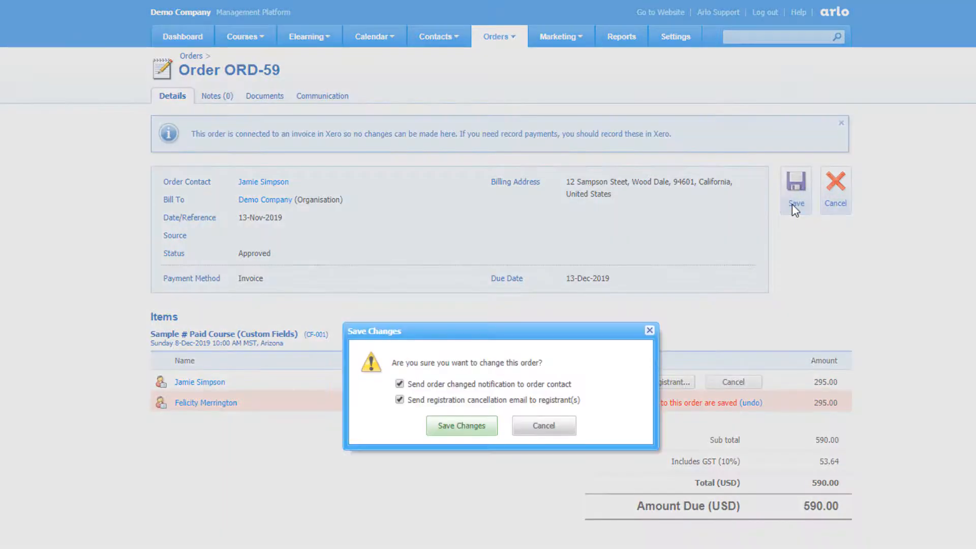
pyautogui.click(457, 427)
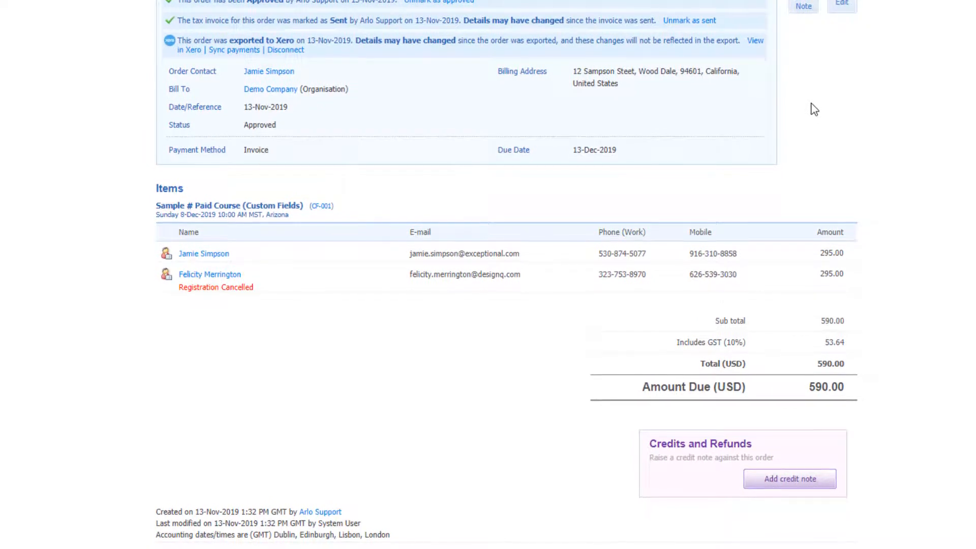
# - Raise a credit note without the first registrant's line, then create and apply it for 295.00 with sending and accounting export enabled
pyautogui.click(814, 474)
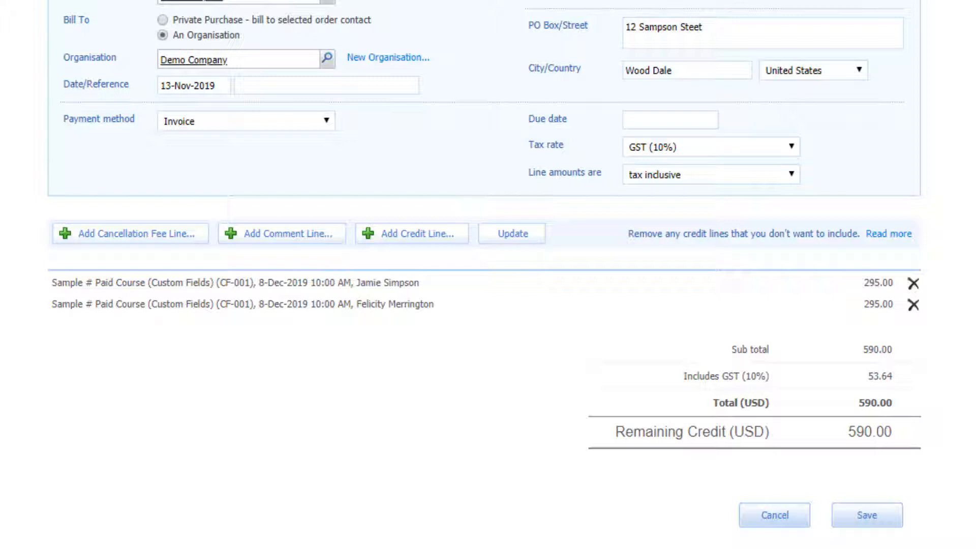
pyautogui.click(913, 283)
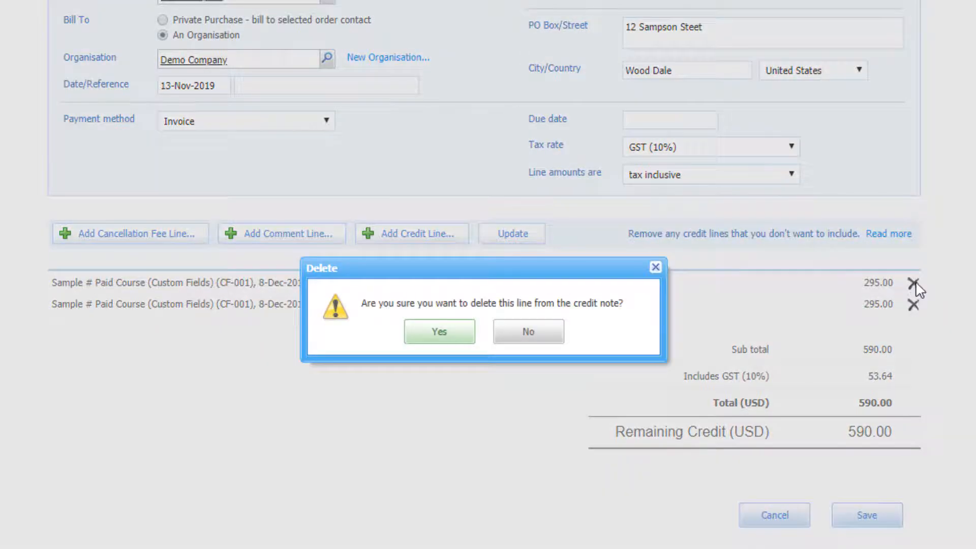
pyautogui.click(438, 333)
pyautogui.click(904, 515)
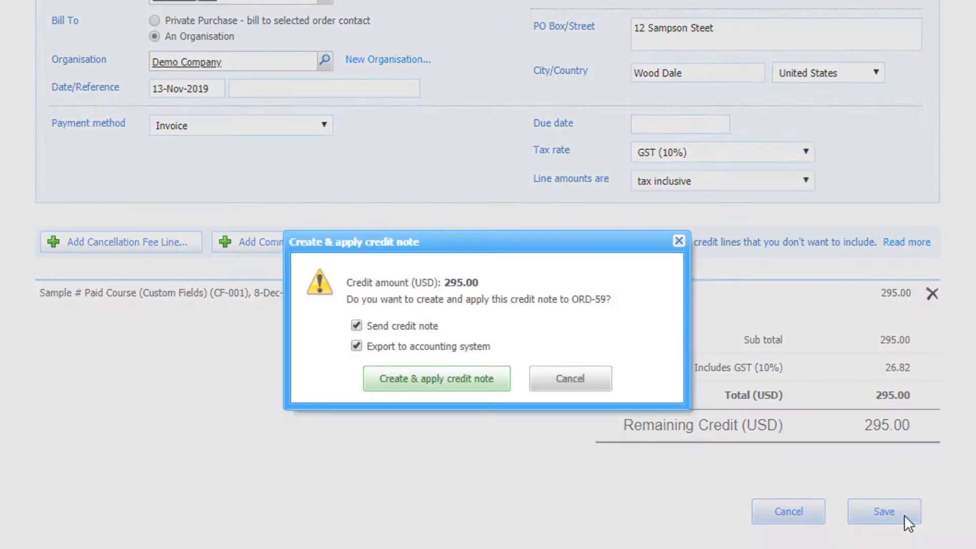
pyautogui.click(485, 389)
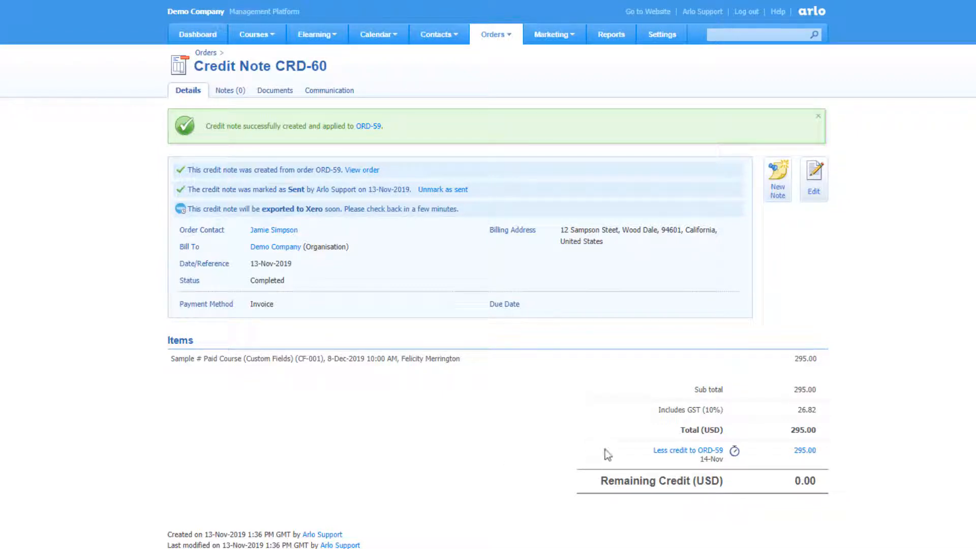
pyautogui.click(708, 451)
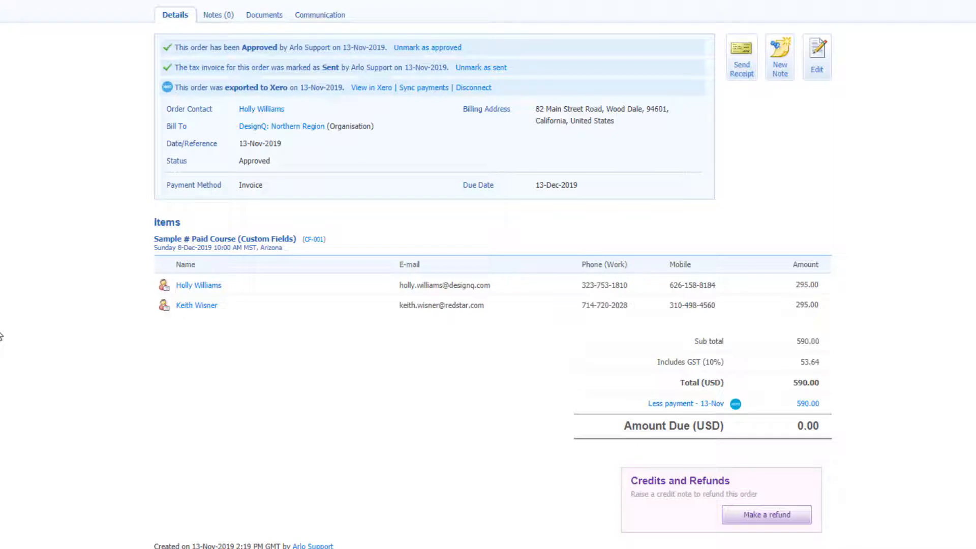
# - Cancel the first registrant's registration on the paid DesignQ: Northern Region order and save the changes with both notification emails enabled
pyautogui.click(818, 71)
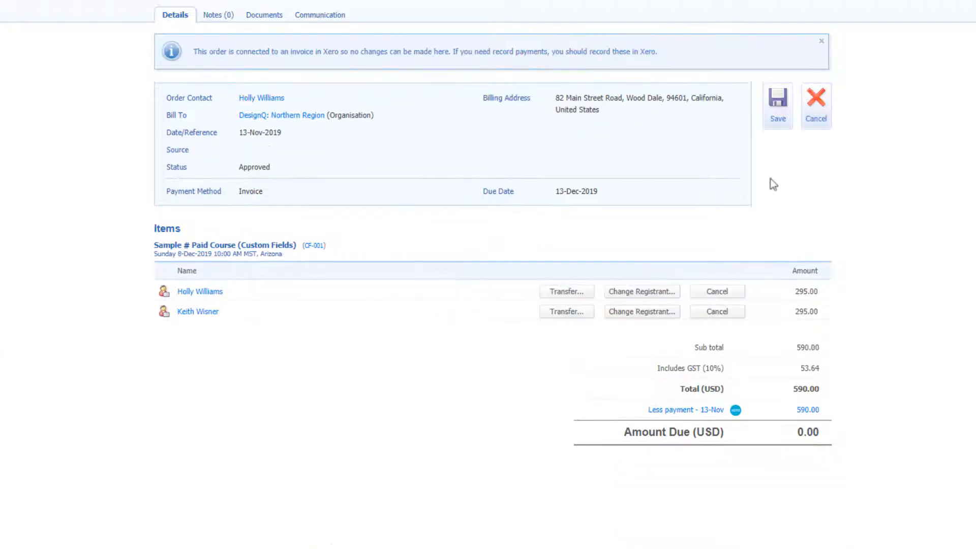
pyautogui.click(722, 290)
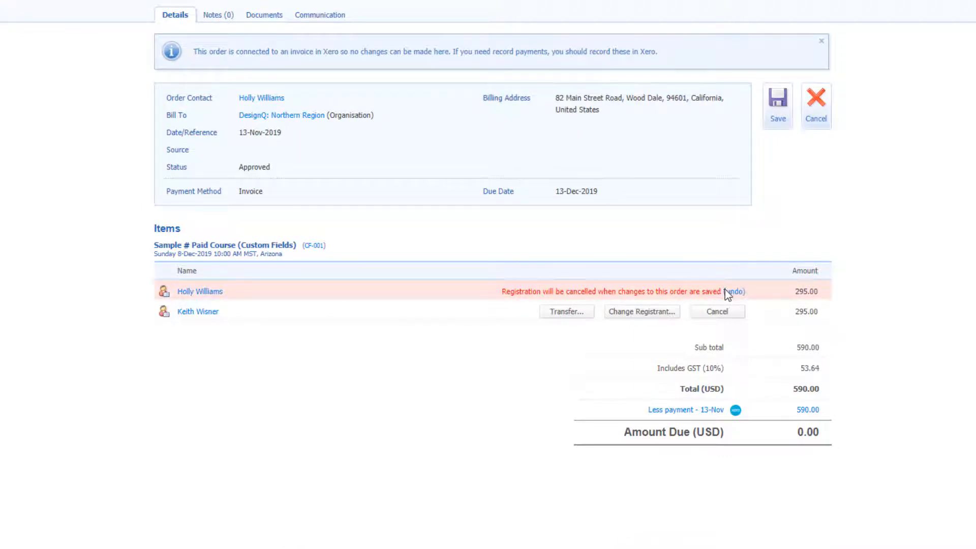
pyautogui.click(774, 117)
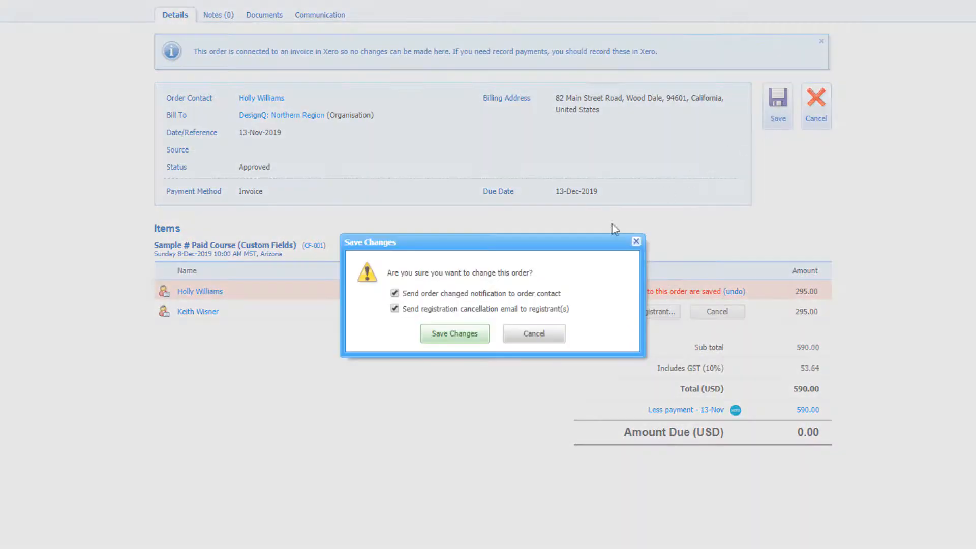
pyautogui.click(449, 334)
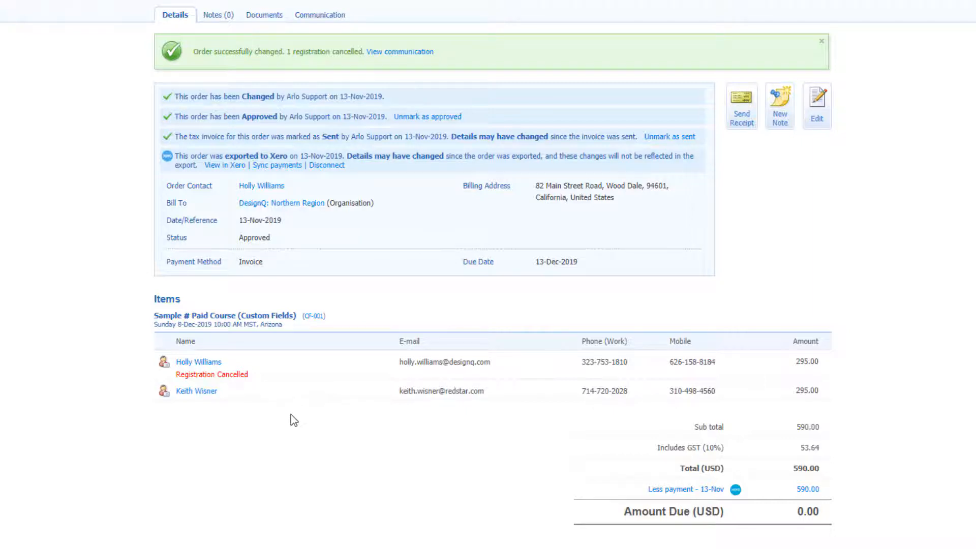
# - Create a draft refund credit note from the order, including only the cancelled registrant's 295.00 course line
pyautogui.scroll(-3, 291, 420)
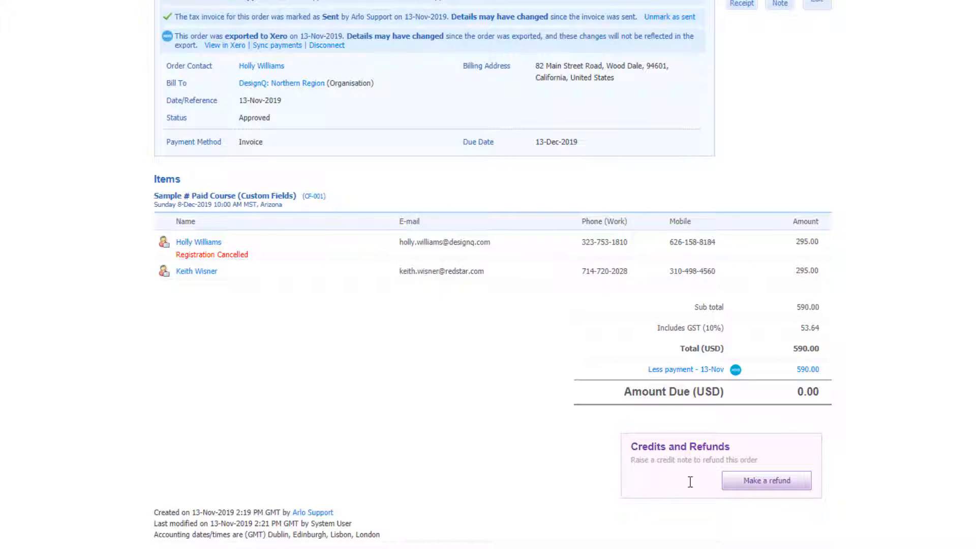
pyautogui.click(741, 482)
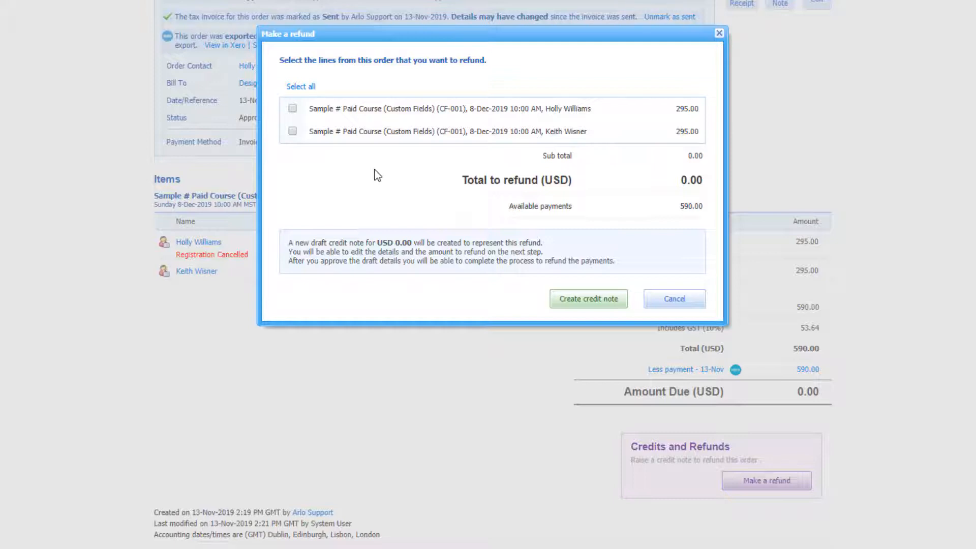
pyautogui.click(292, 108)
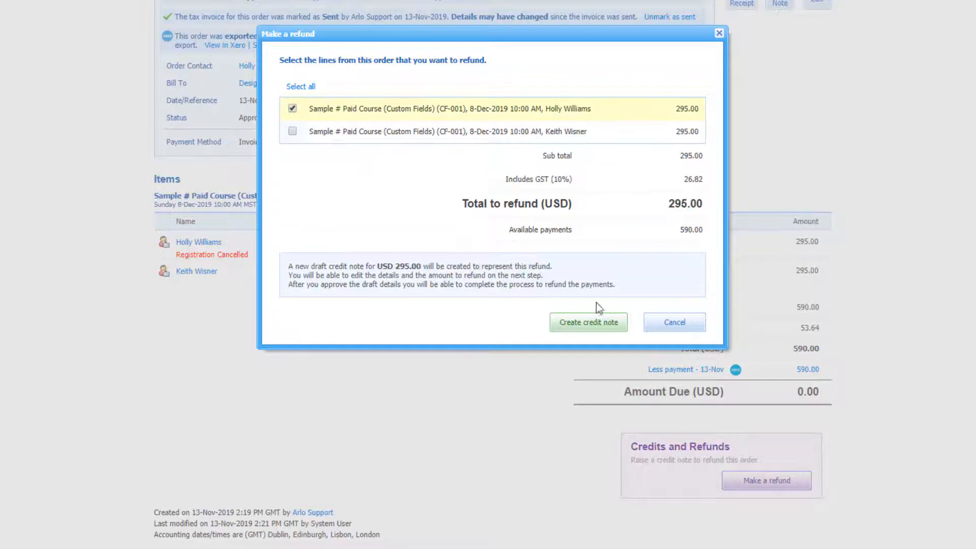
pyautogui.click(575, 322)
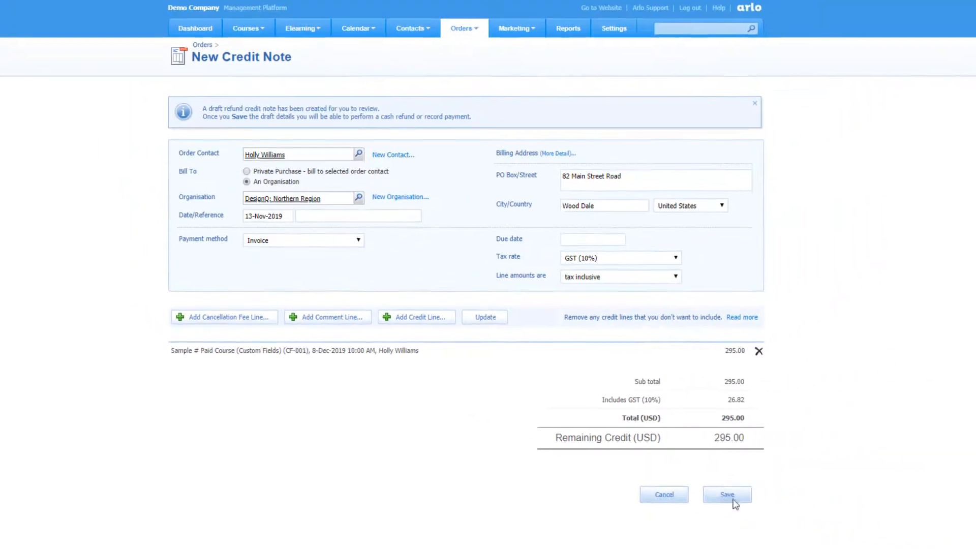
# - Save the credit note with Pay this as a cash refund now enabled, and refund 295.00 from the offline payment
pyautogui.click(732, 497)
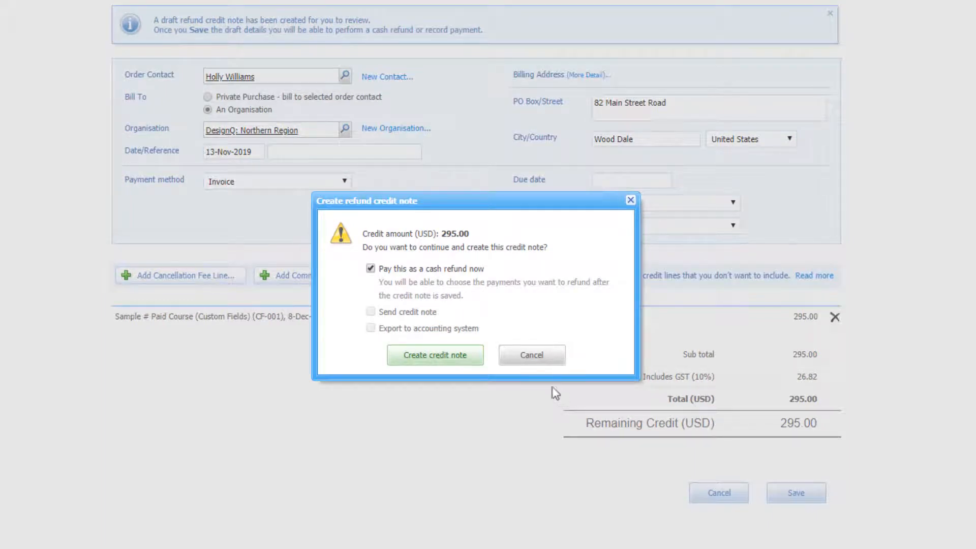
pyautogui.click(370, 269)
pyautogui.click(370, 268)
pyautogui.click(440, 357)
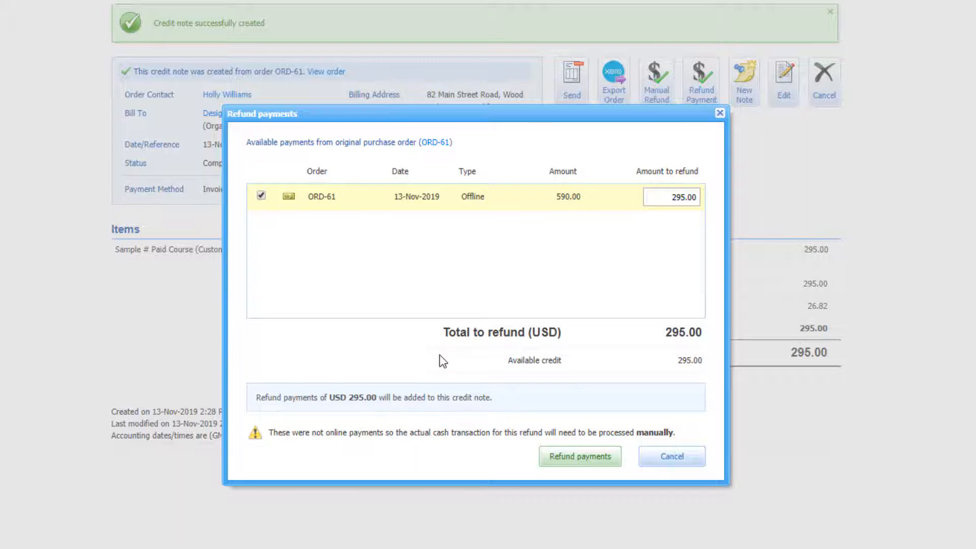
pyautogui.click(590, 456)
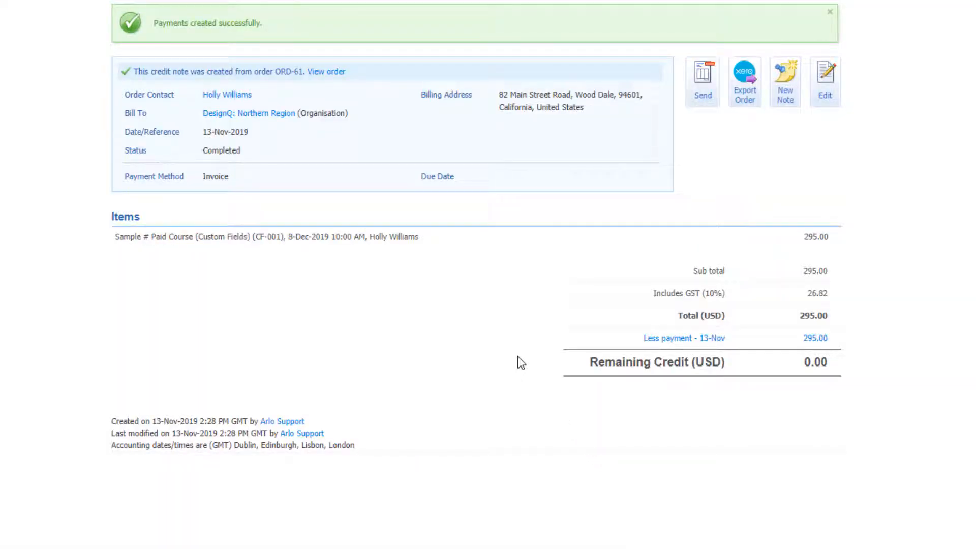
pyautogui.click(707, 339)
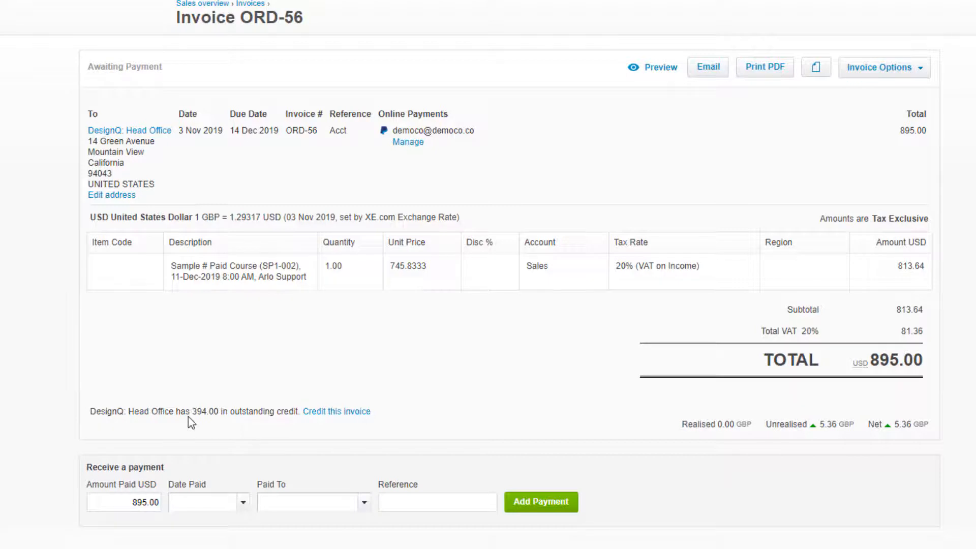
# - Allocate 394.00 of outstanding credit to the DesignQ: Head Office invoice, then synchronise the matching Arlo order's payments with Xero
pyautogui.click(325, 413)
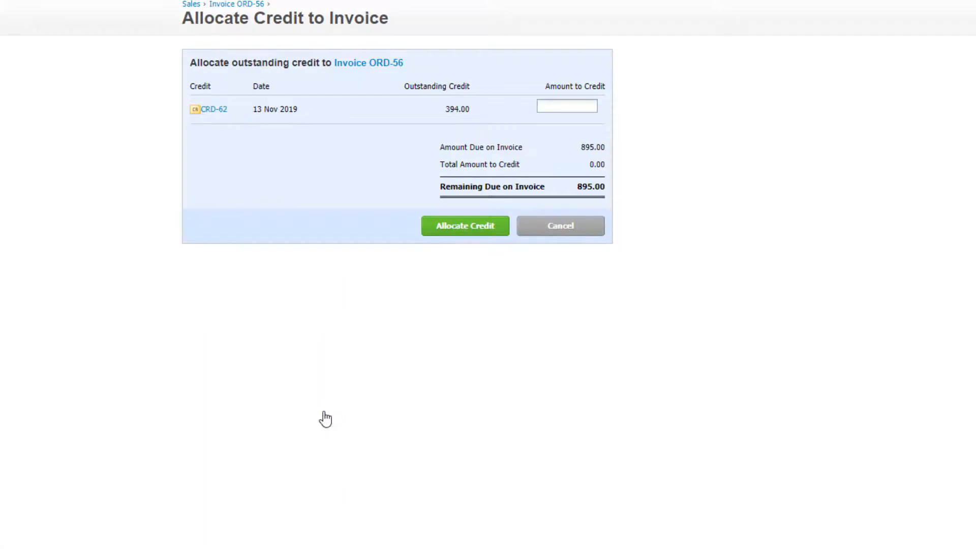
pyautogui.click(563, 108)
pyautogui.write('394.00')
pyautogui.click(488, 234)
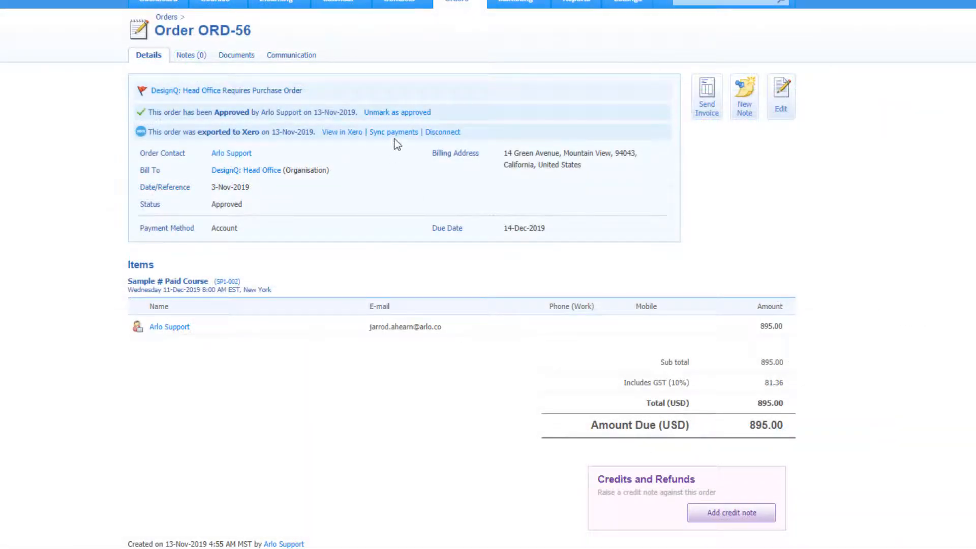
pyautogui.click(395, 134)
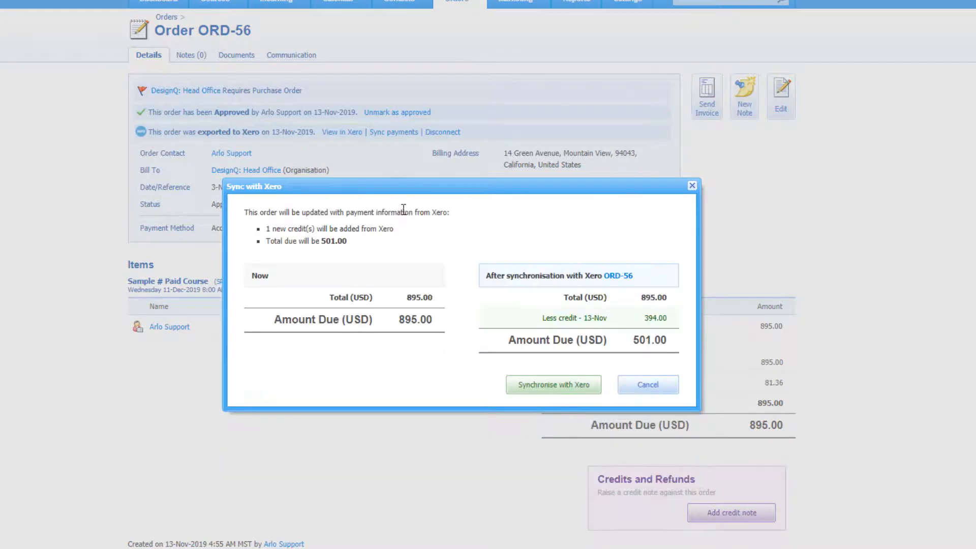
pyautogui.click(554, 385)
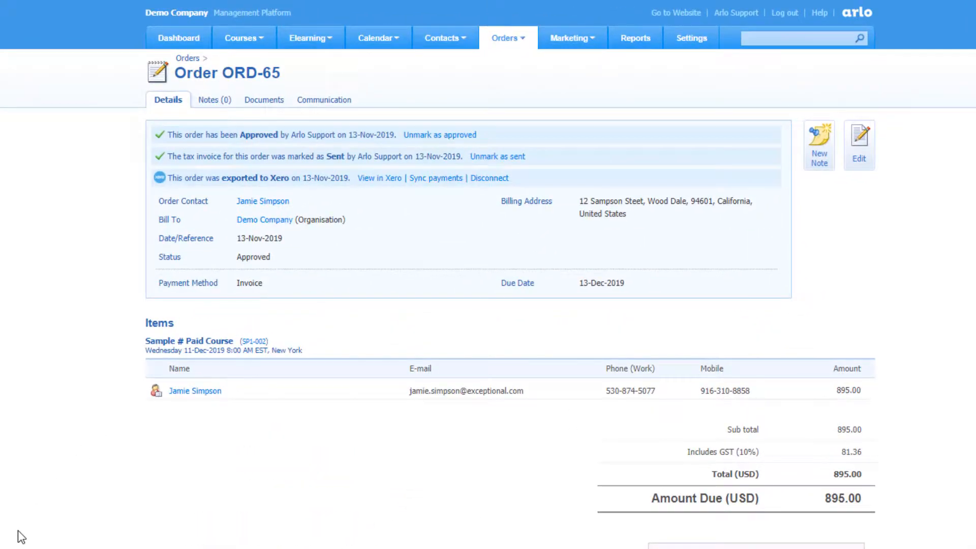
# - Disconnect the Demo Company course order from Xero and cancel the order
pyautogui.click(488, 179)
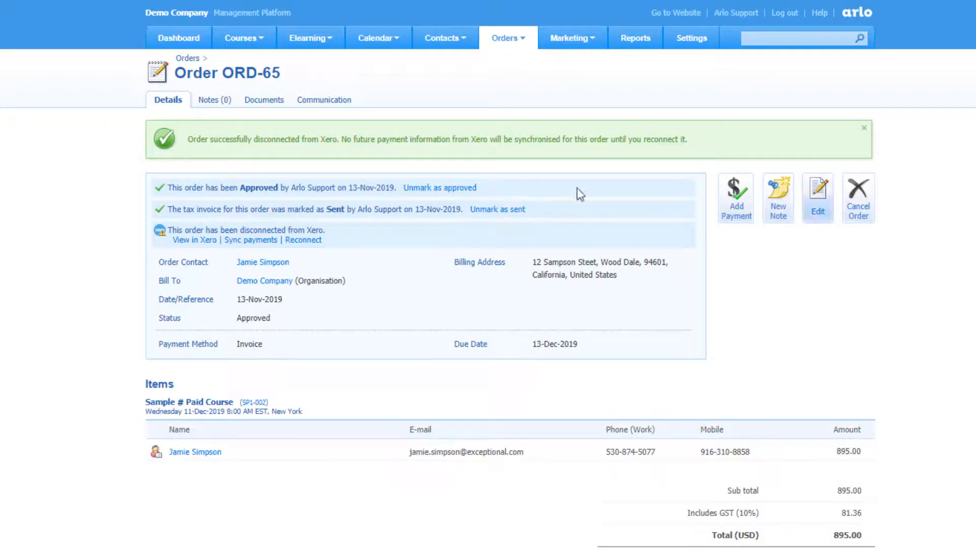
pyautogui.click(859, 209)
pyautogui.click(456, 443)
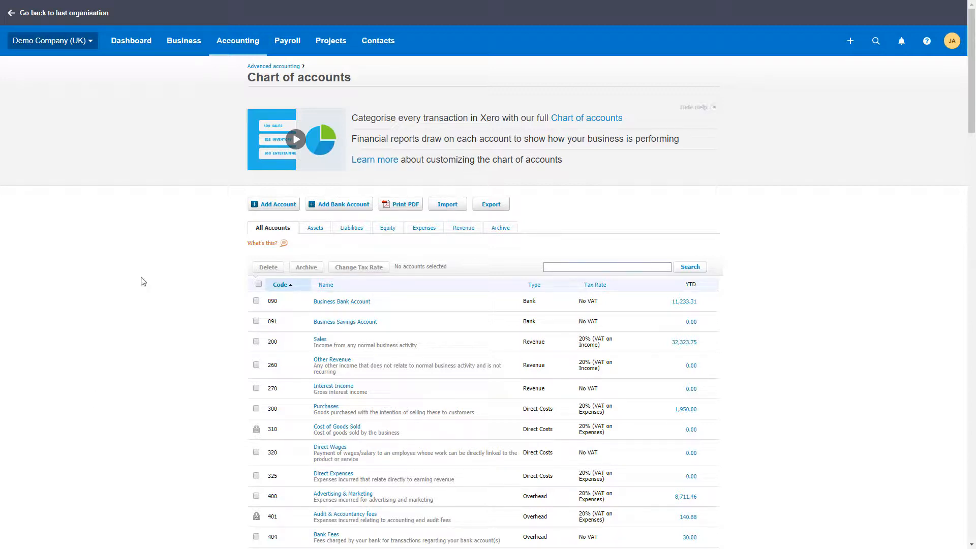
# - Begin a new account in Xero's chart of accounts with the account type Direct Costs
pyautogui.click(242, 48)
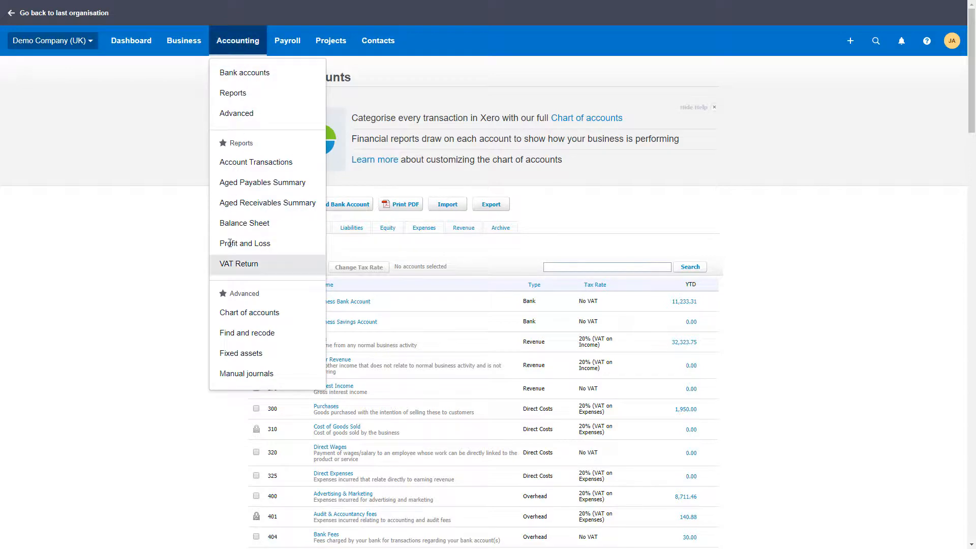
pyautogui.click(226, 314)
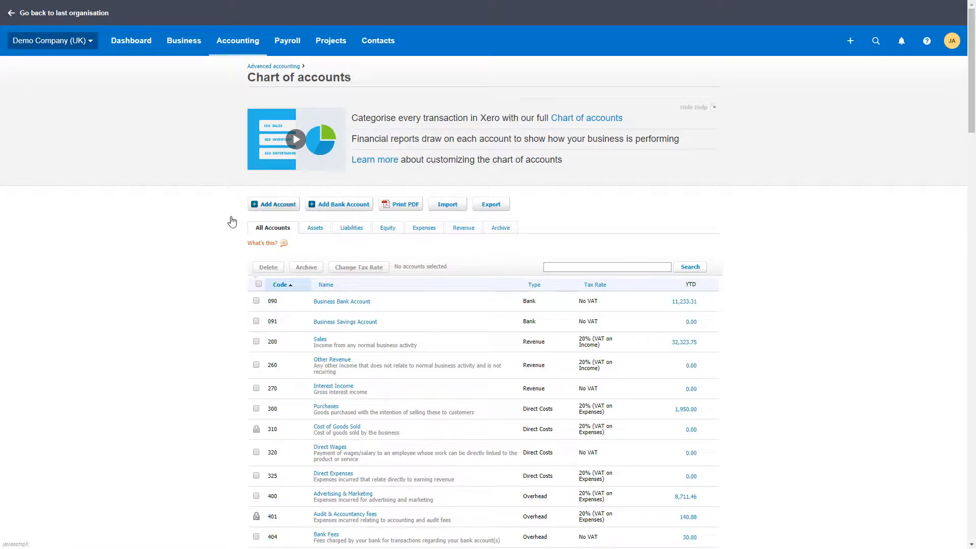
pyautogui.click(257, 205)
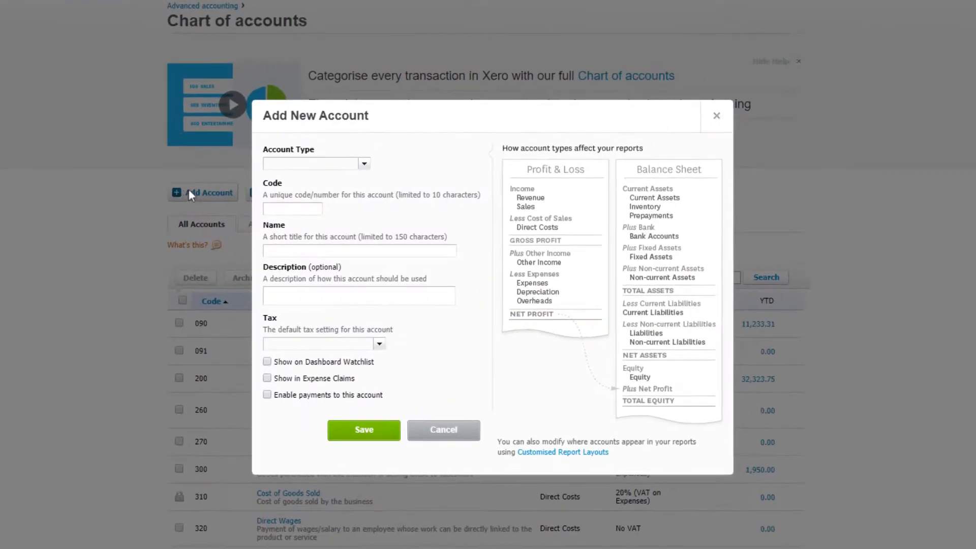
pyautogui.click(375, 170)
pyautogui.moveTo(394, 197); pyautogui.dragTo(391, 241)
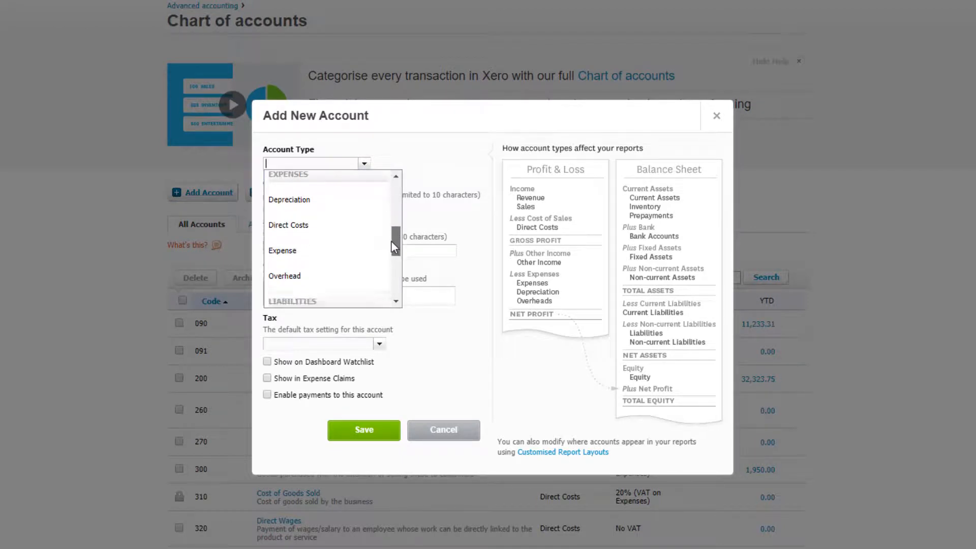
pyautogui.click(351, 229)
# - Set the new account's code and name to STRIPE, enable payments to it, and save the account
pyautogui.click(299, 210)
pyautogui.write('STRIPE')
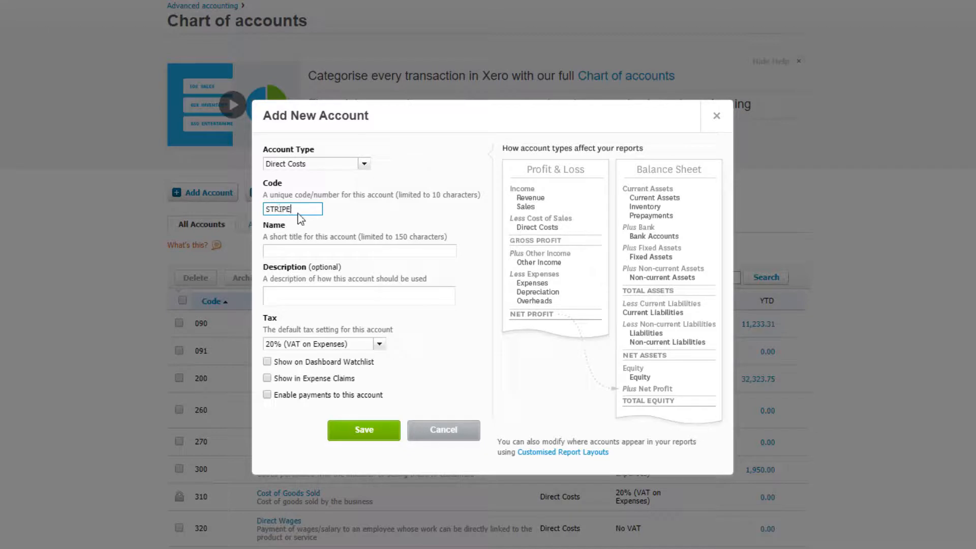
pyautogui.click(286, 251)
pyautogui.write('STRIPE')
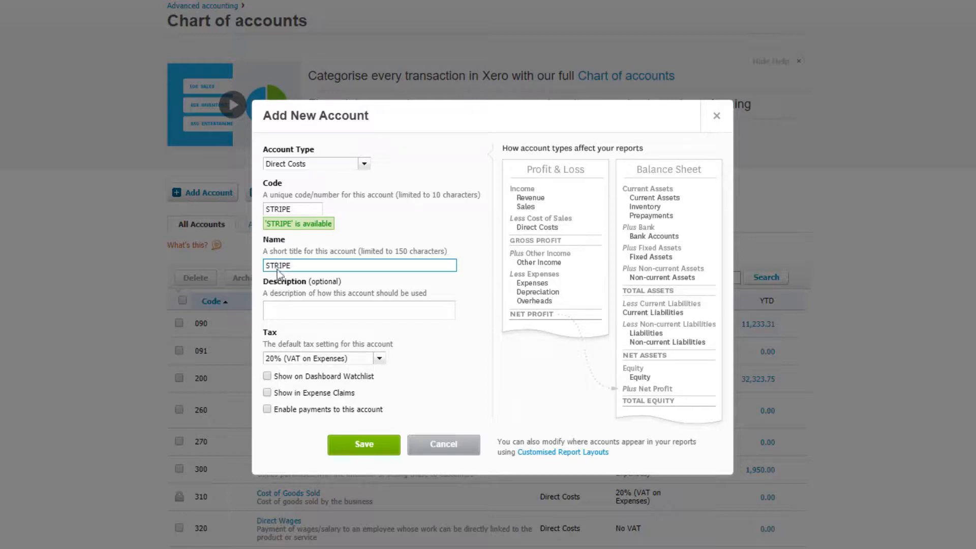
pyautogui.click(267, 409)
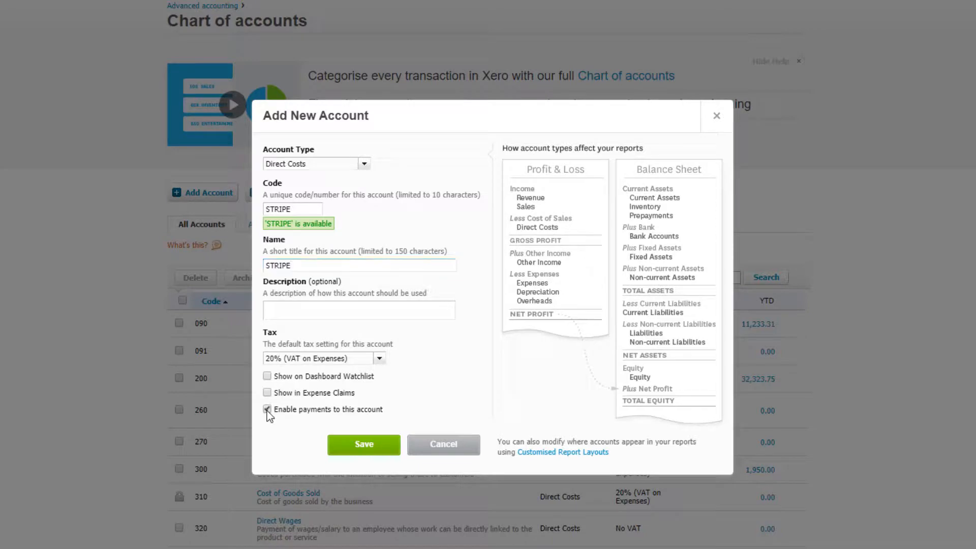
pyautogui.click(343, 448)
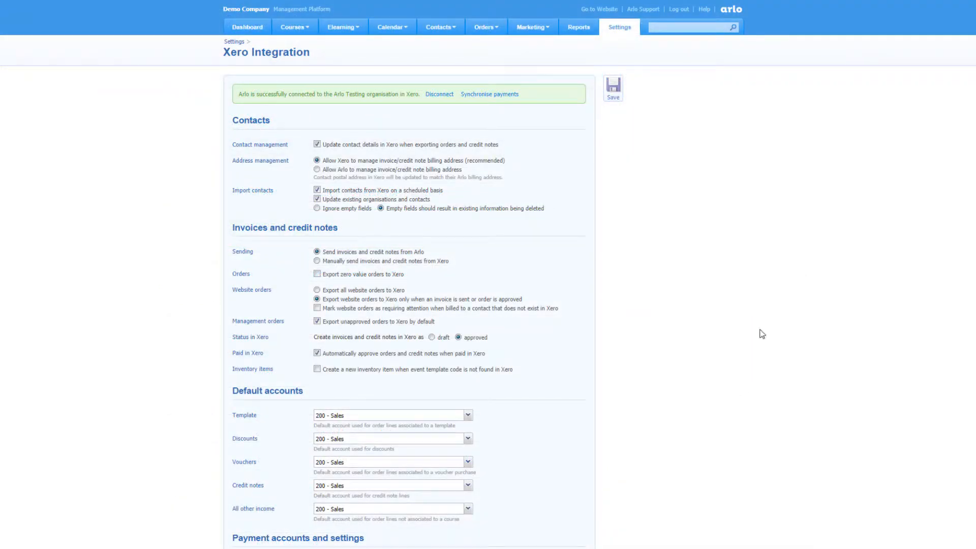
# - In Arlo's Xero integration settings, set the credit card fees account to STRIPE - STRIPE and the credit card fees contact to Stripe Fees
pyautogui.scroll(-5, 761, 334)
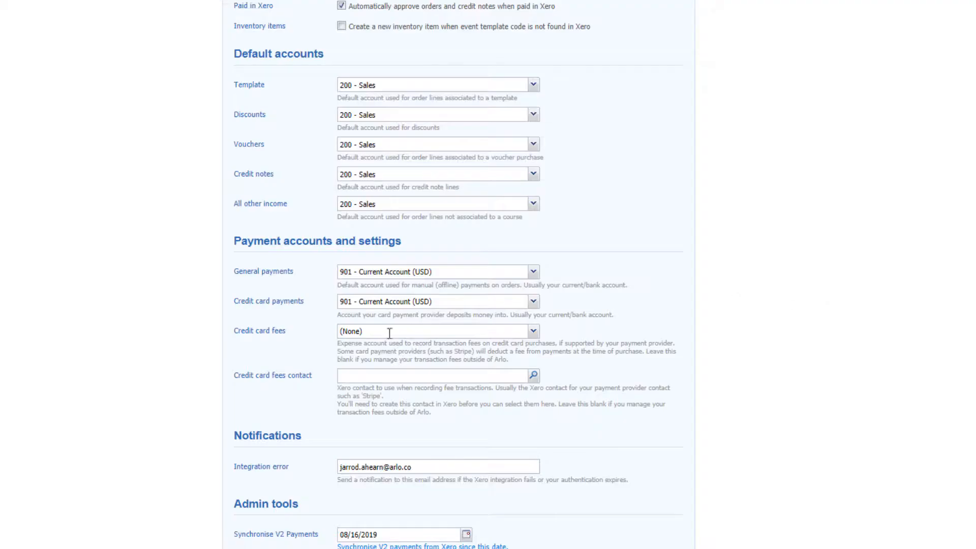
pyautogui.click(362, 332)
pyautogui.write('STRIPE - STRIPE')
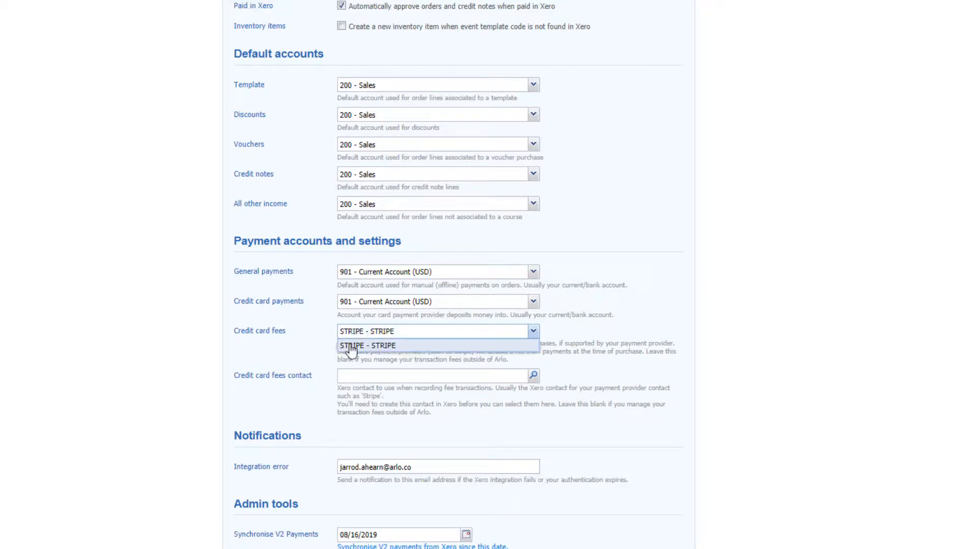
pyautogui.click(350, 347)
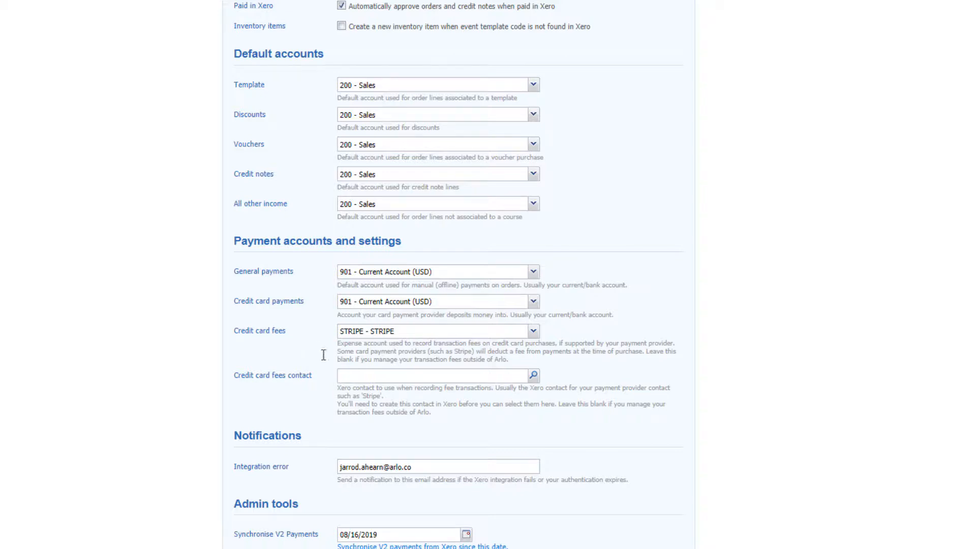
pyautogui.click(348, 376)
pyautogui.write('Stripe Fees')
pyautogui.click(350, 387)
pyautogui.click(317, 411)
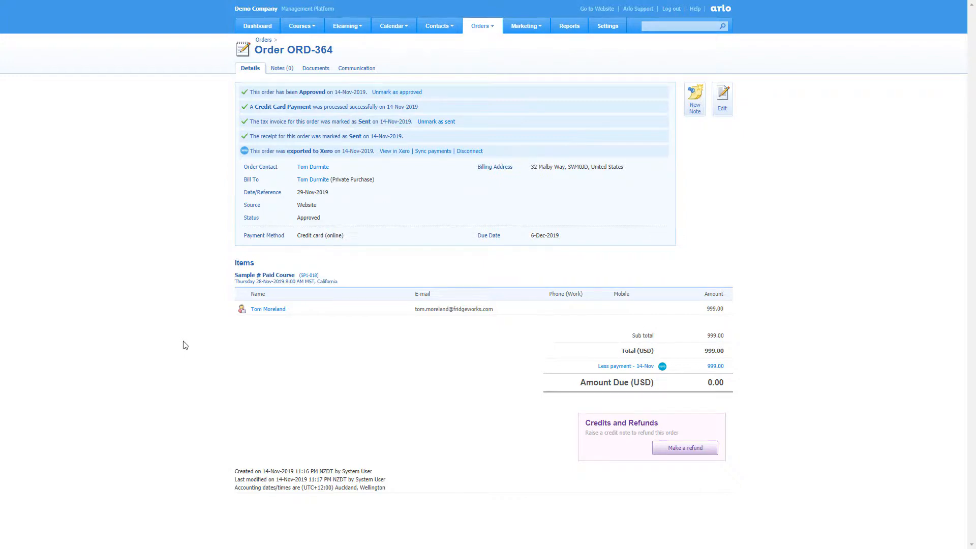
# - Open order ORD-364's 14-Nov payment and select its payment and Stripe Fees transactions as matches for the Stripe Payment bank line in Xero
pyautogui.click(609, 366)
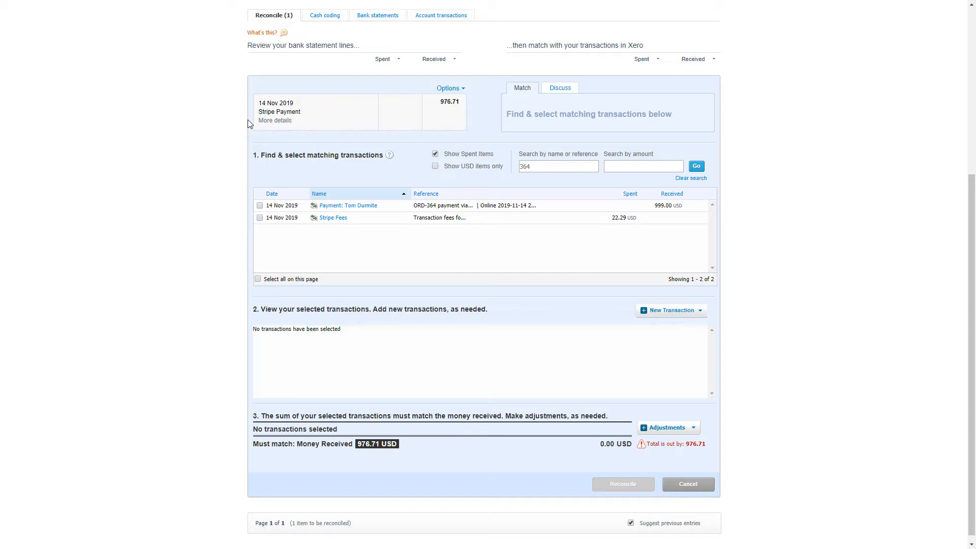
pyautogui.click(259, 206)
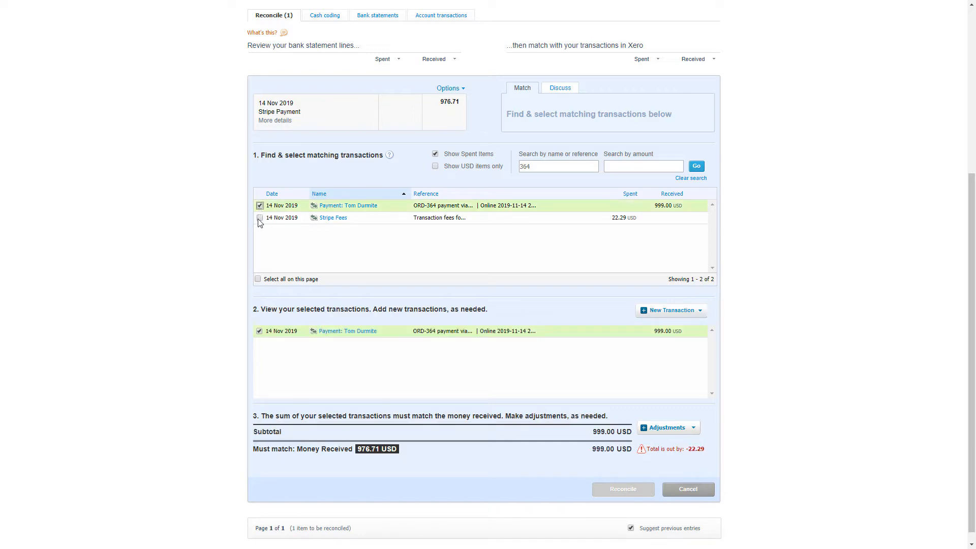
pyautogui.click(259, 218)
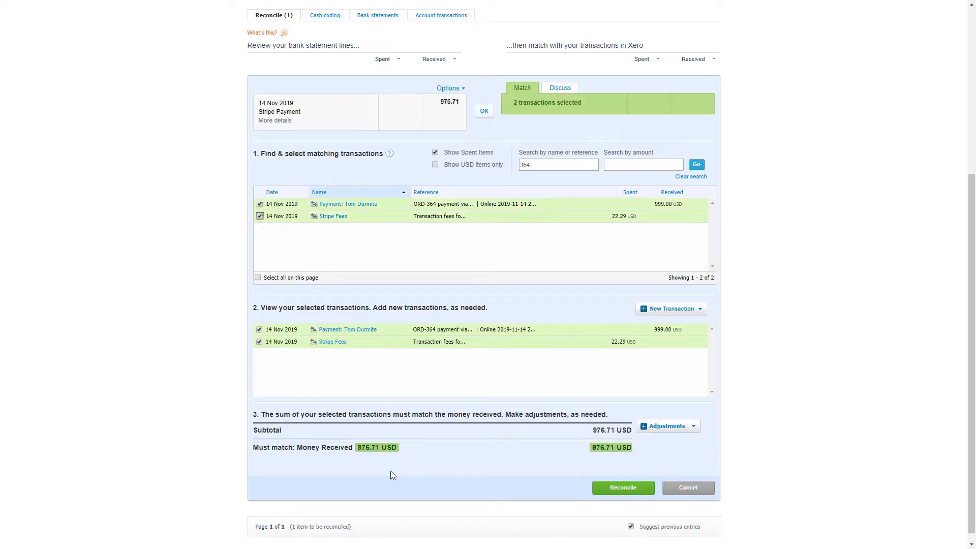